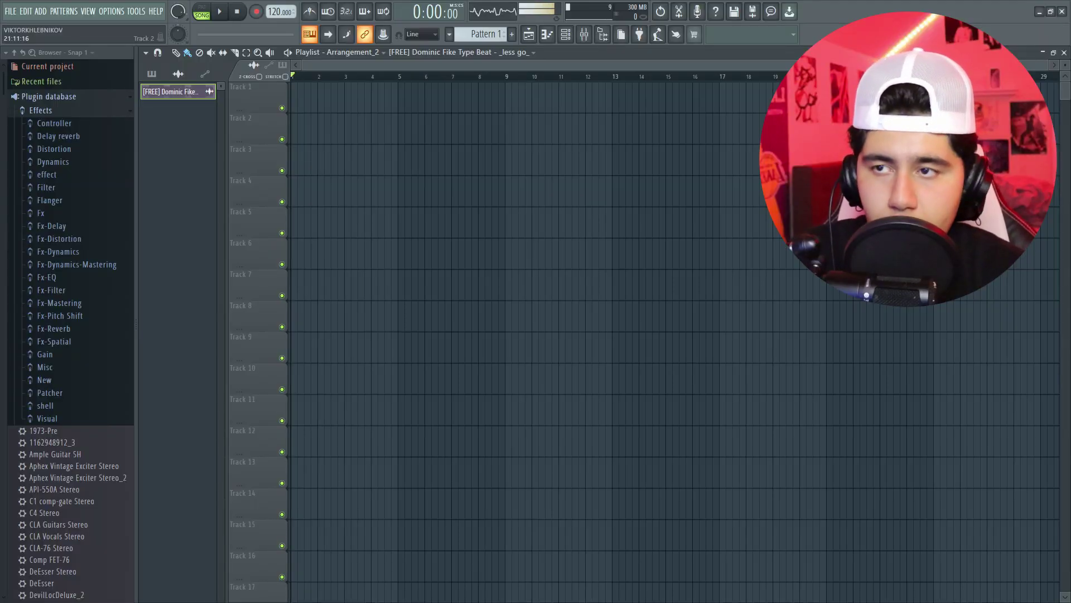
Load the mixer state 'The Yeat Preset.fst' onto THE YEAT PRESET mixer track.
left_click(586, 35)
right_click(233, 383)
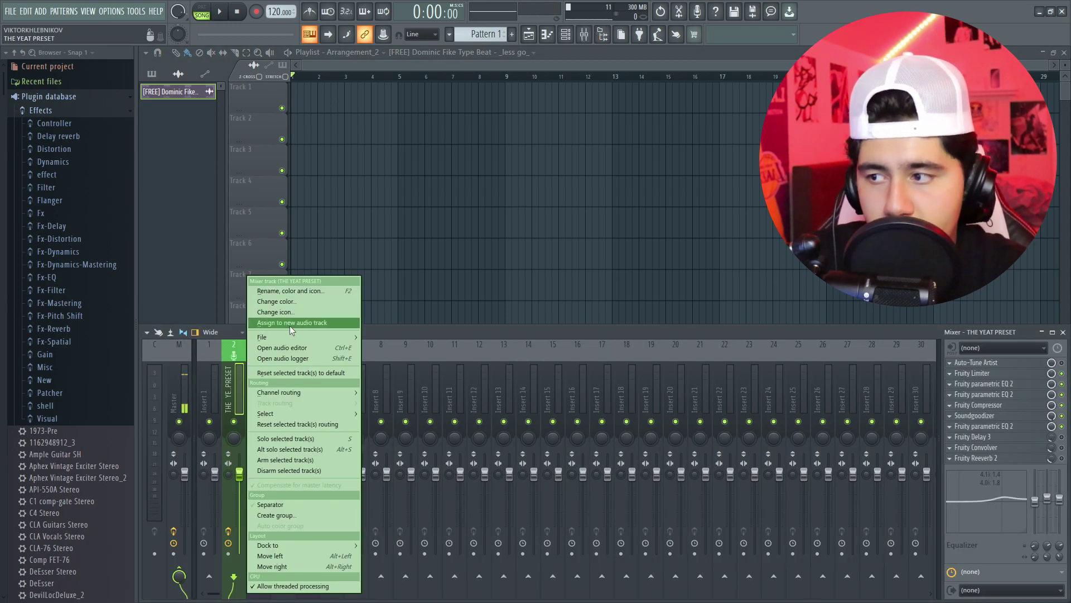
left_click(410, 14)
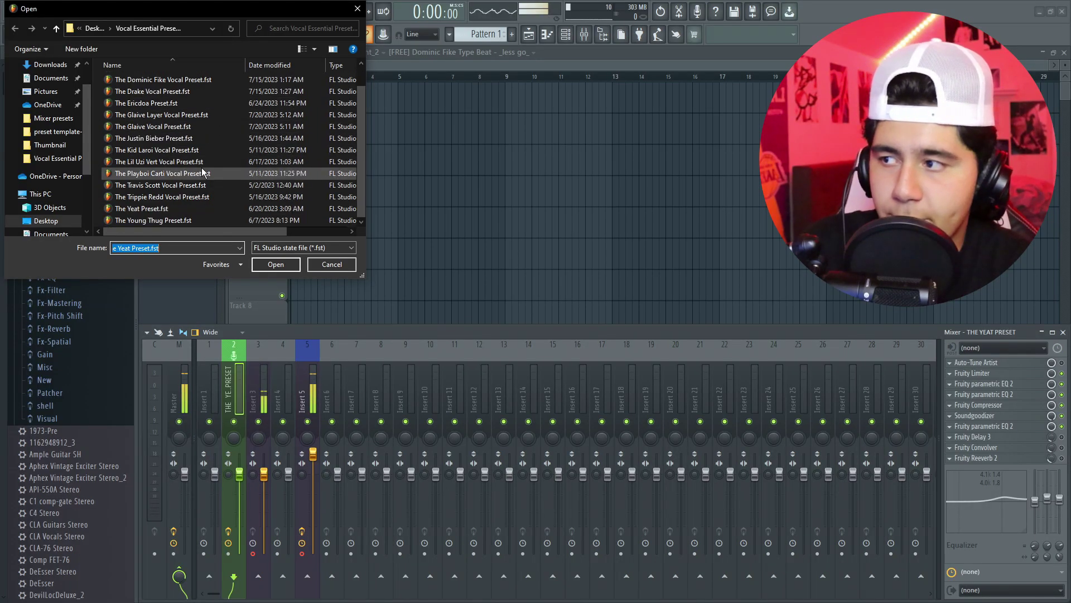
scroll(209, 201, "down", 2)
double_click(210, 201)
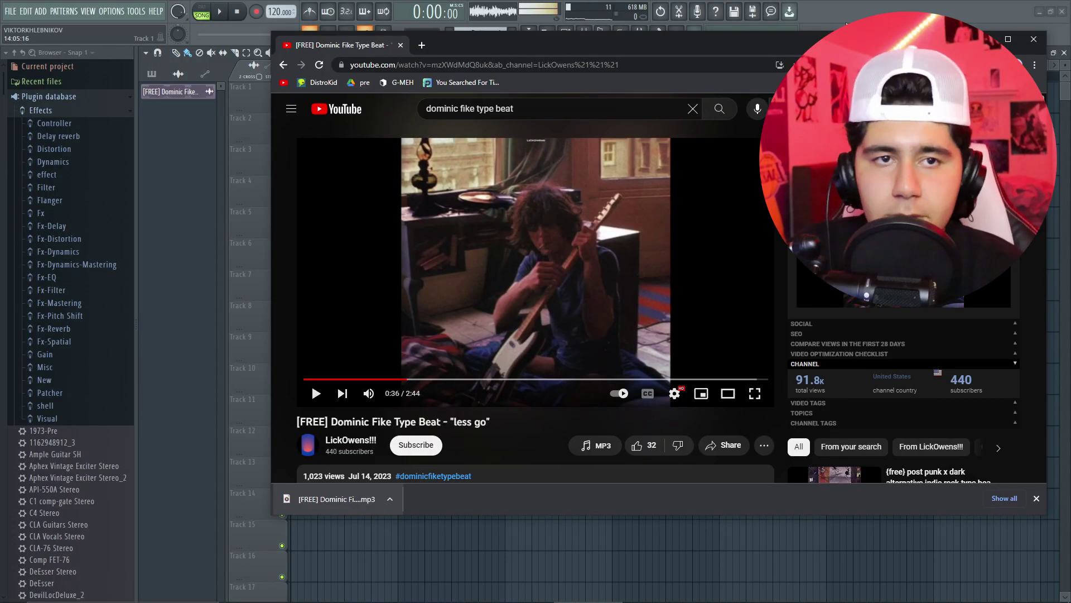
scroll(622, 223, "down", 1)
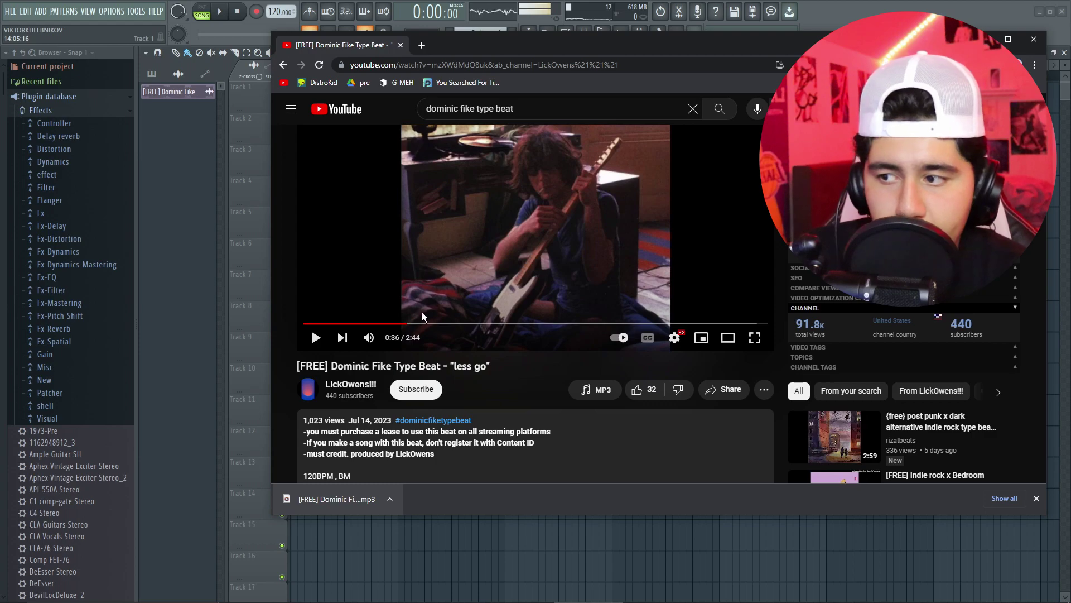
scroll(312, 271, "down", 1)
Note the beat's 120 BPM and BM key, then return to FL Studio.
left_click(983, 39)
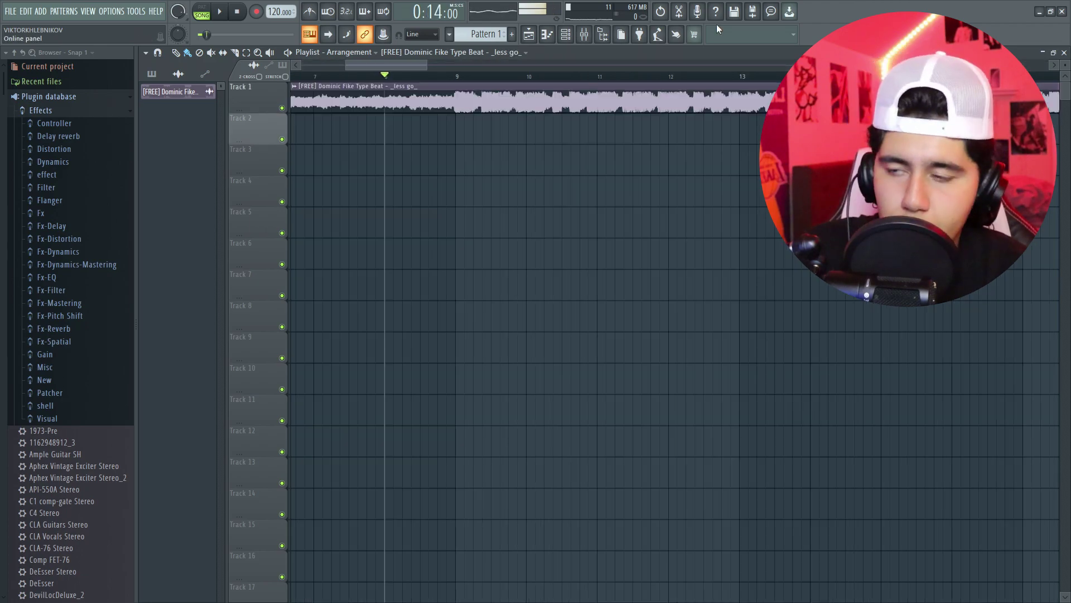
Open Auto-Tune Artist from THE YEAT PRESET inserts, checking the beat's key in the browser.
left_click(585, 35)
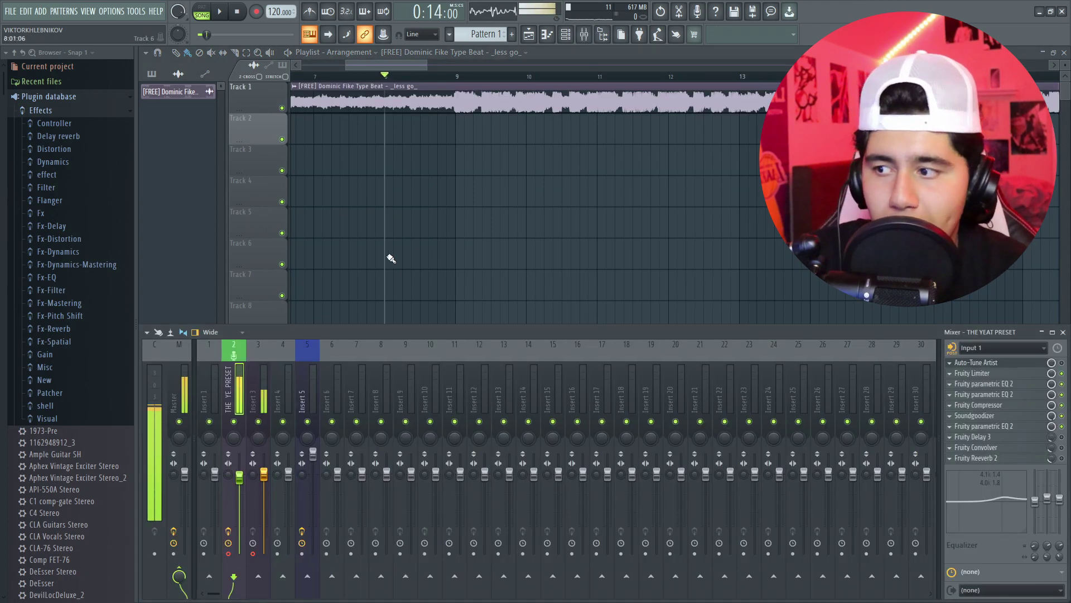
left_click(996, 363)
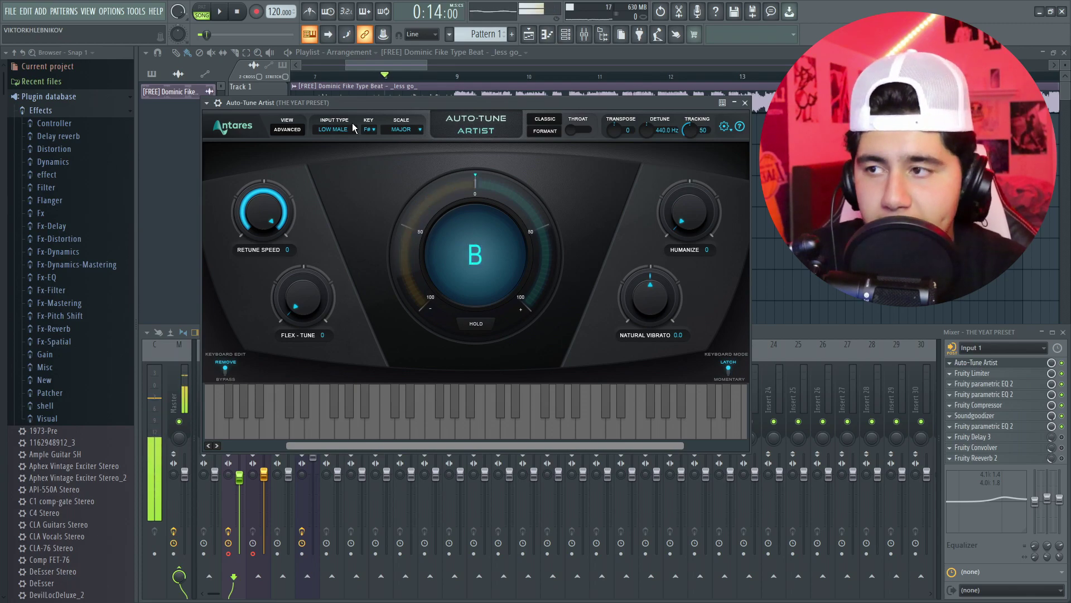
key("alt+Tab")
scroll(606, 266, "down", 2)
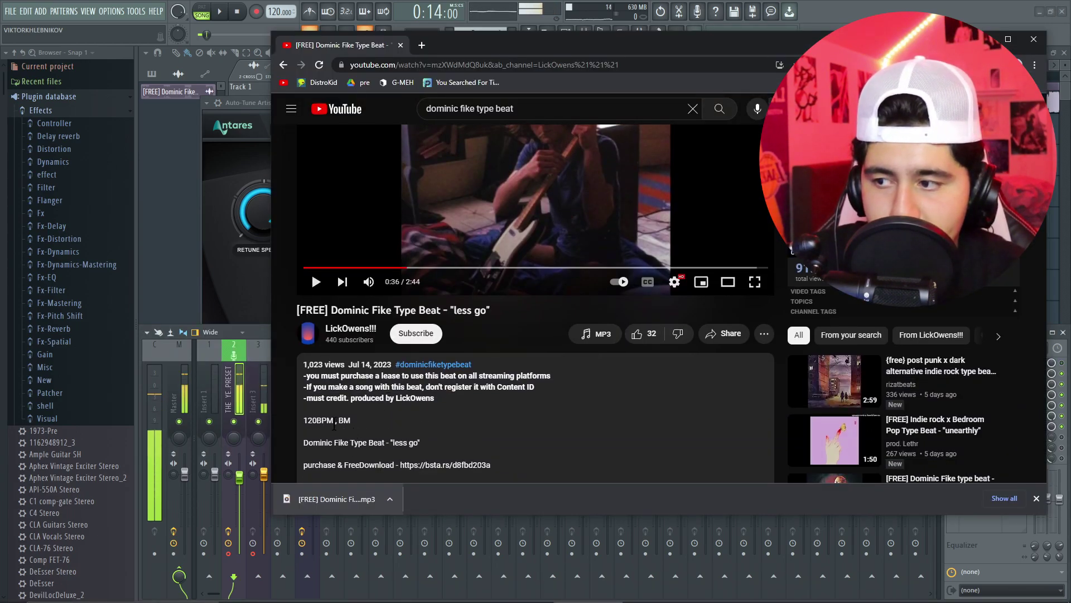
left_click(254, 104)
Set the Auto-Tune key to B major, keeping the Low Male input type.
left_click(367, 131)
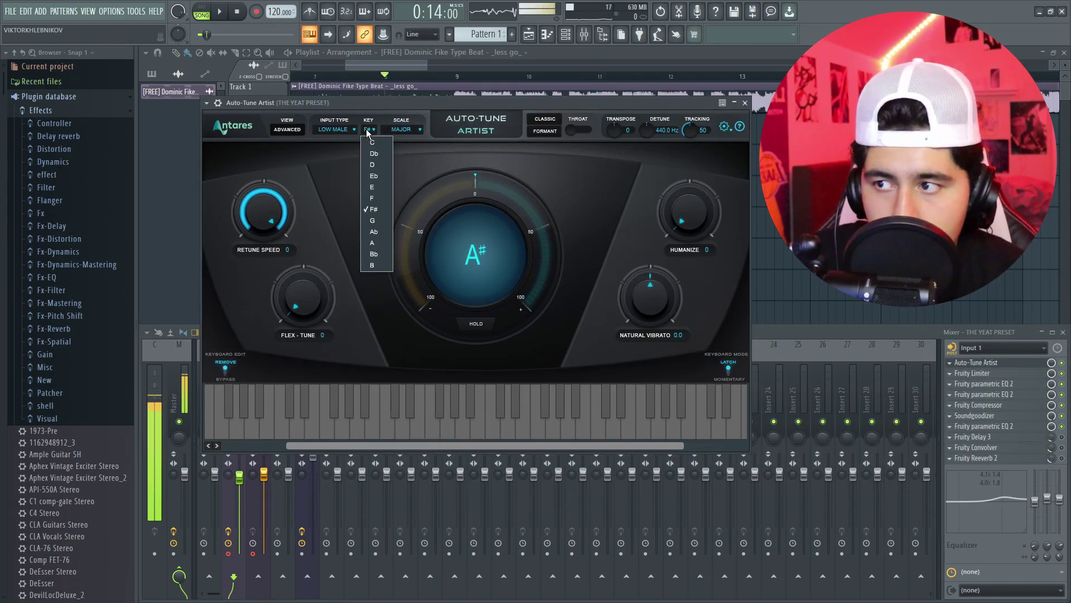
left_click(369, 265)
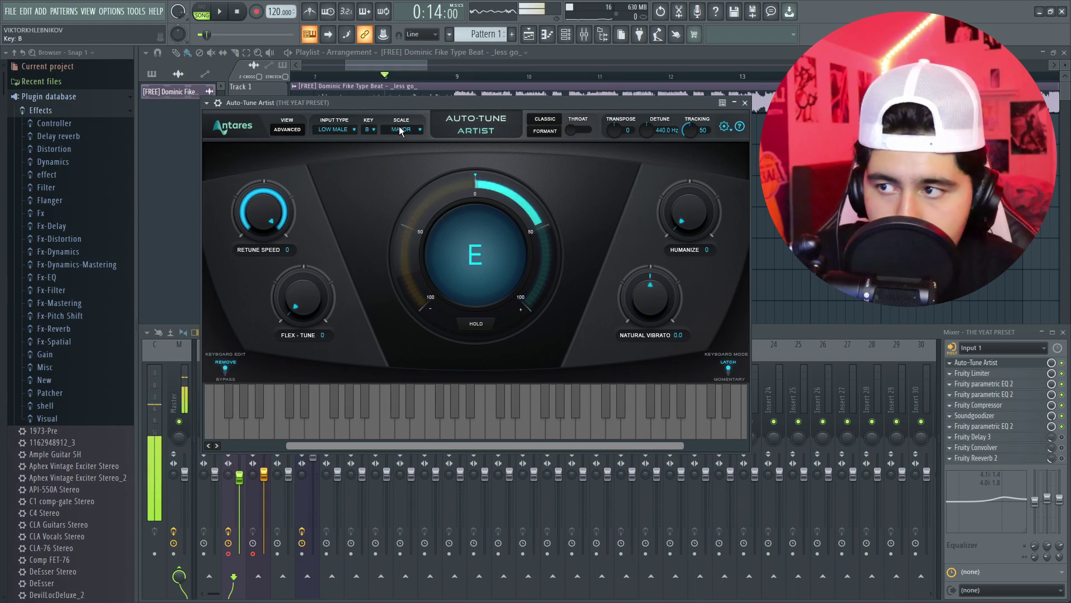
left_click(339, 125)
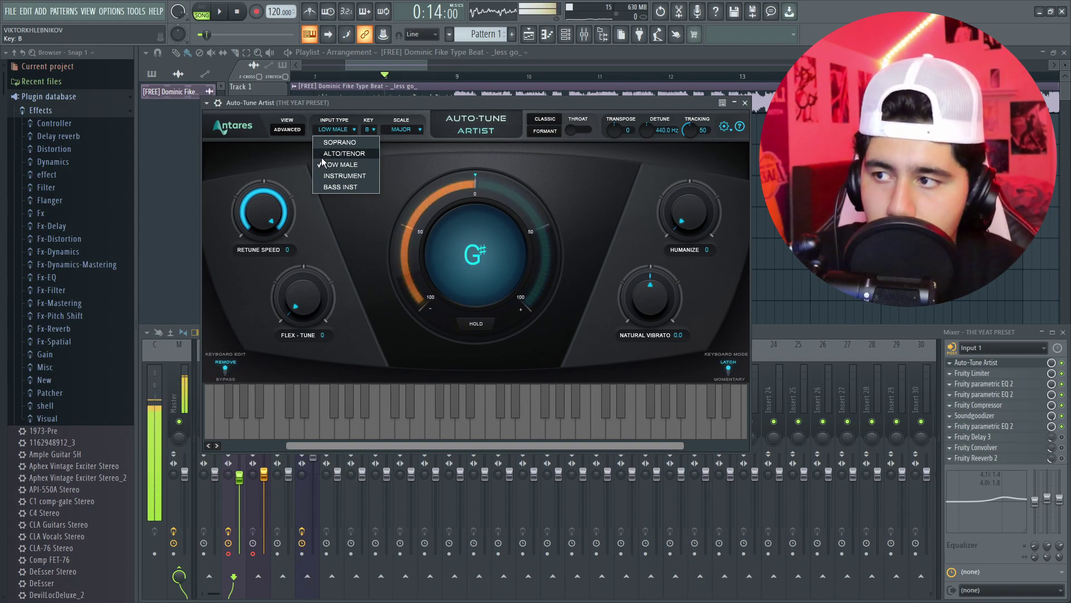
left_click(330, 115)
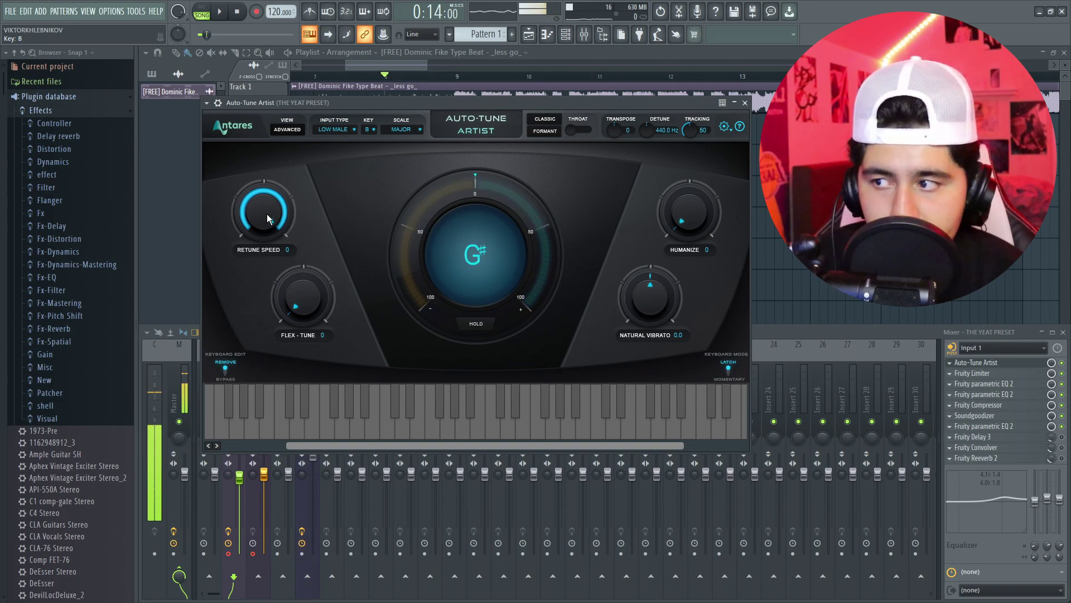
Bring Auto-Tune's Retune Speed to 20 and Flex-Tune to 20, then close the plugin window.
left_click_drag(266, 213, 249, 375)
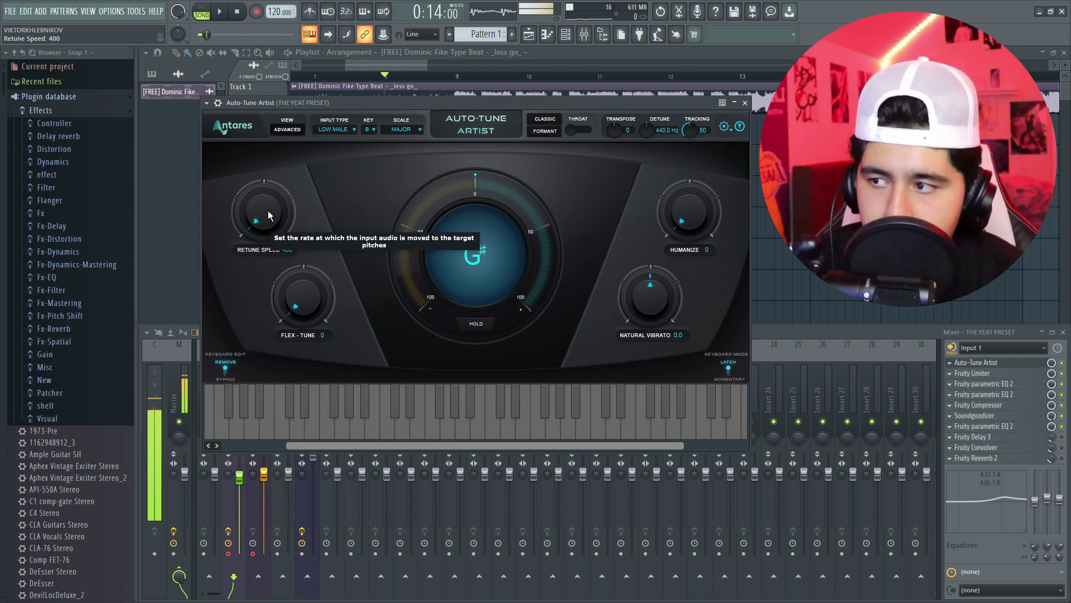
left_click_drag(257, 228, 268, 204)
left_click_drag(280, 167, 291, 153)
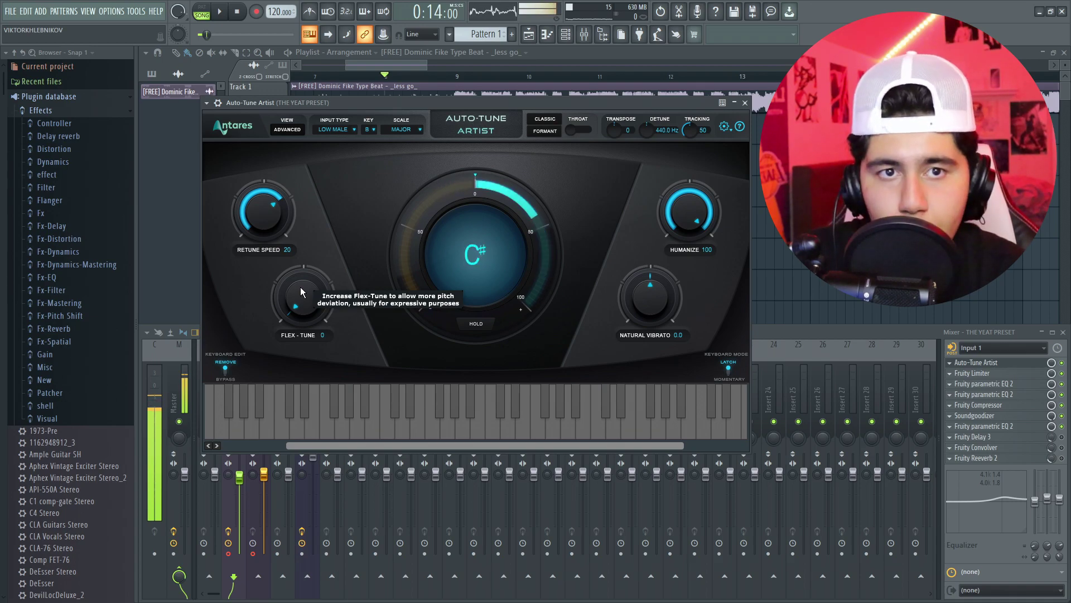
left_click_drag(285, 295, 300, 284)
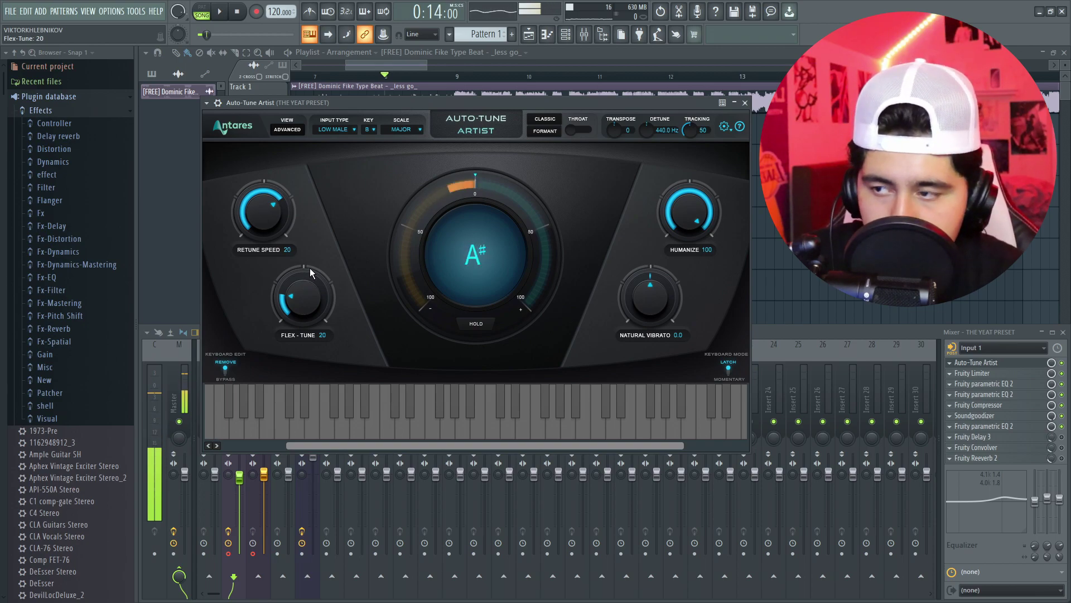
left_click(745, 103)
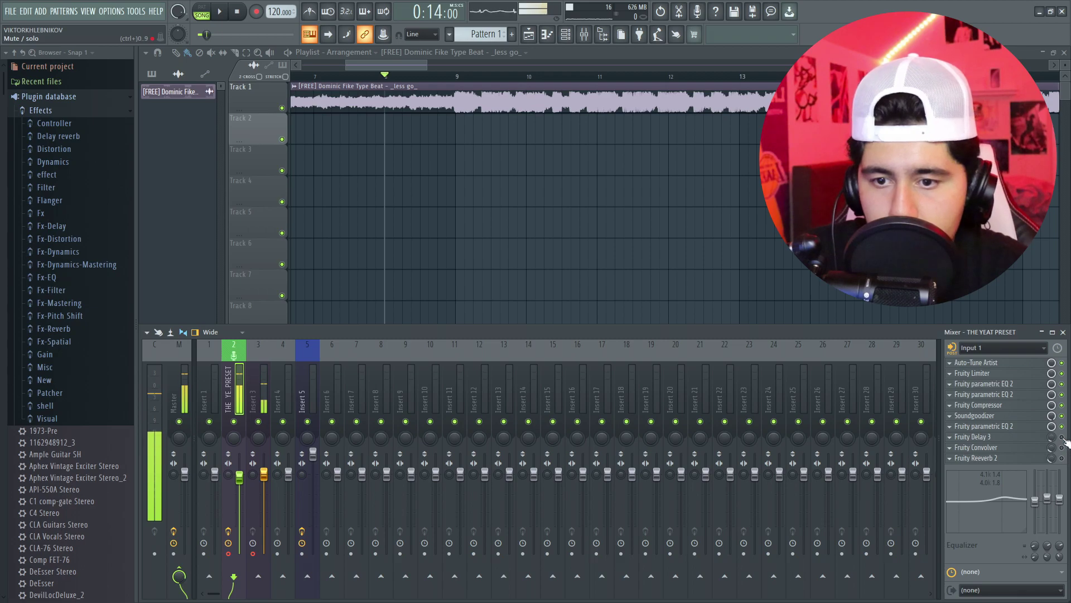
Hide the mixer and record a vocal take onto Track 2 while the beat plays.
key("F9")
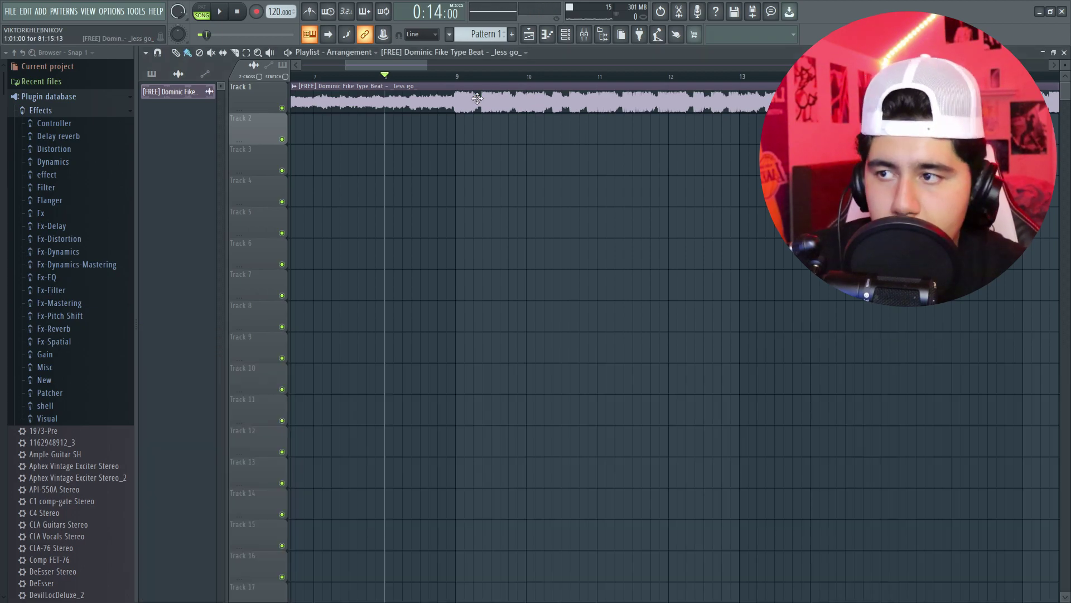
key("space")
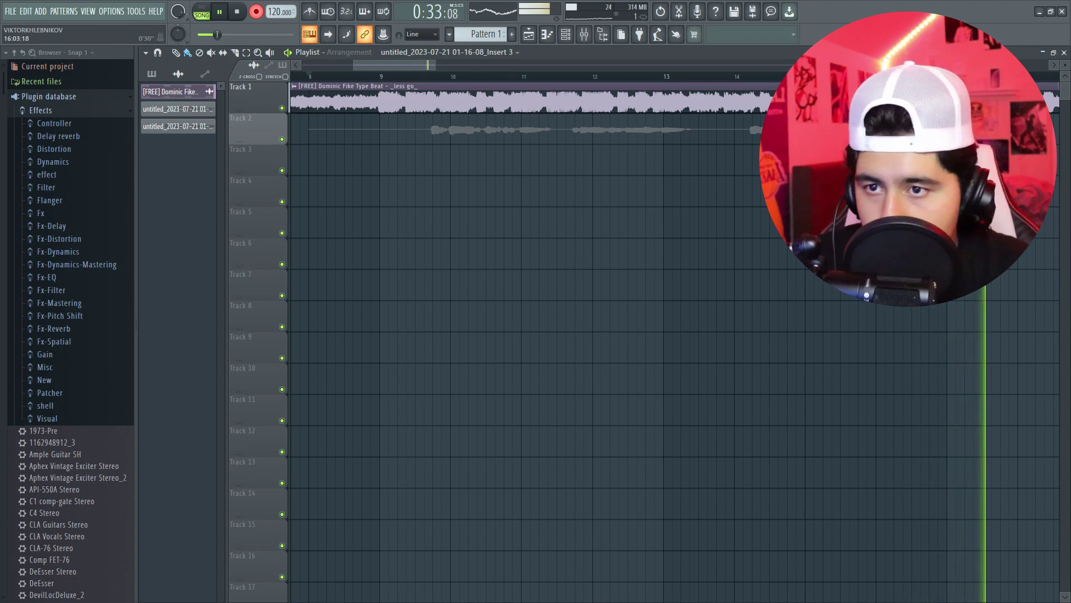
scroll(536, 336, "down", 3)
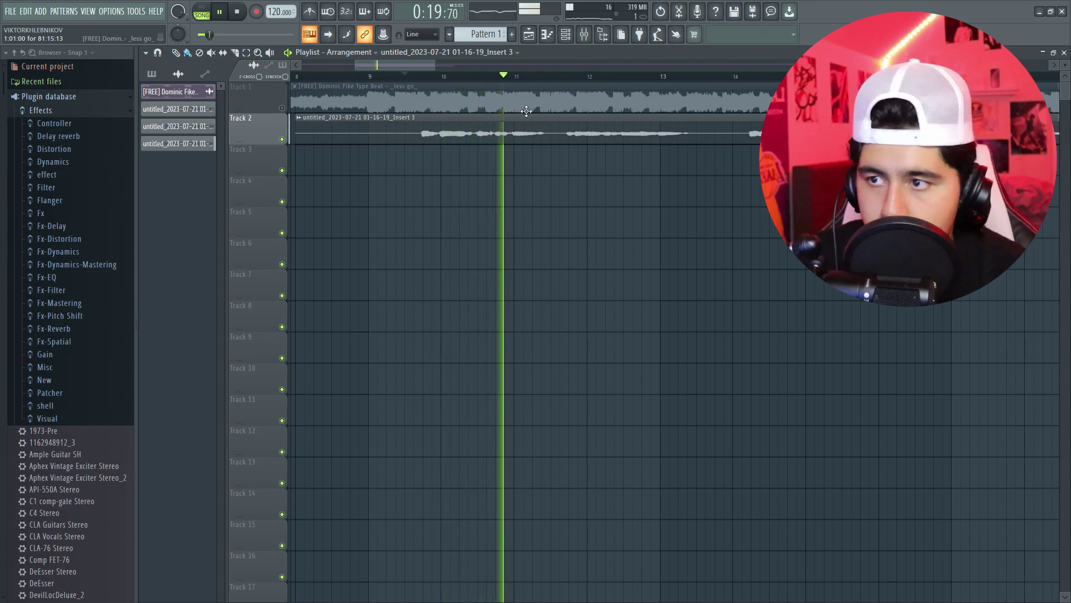
key("space")
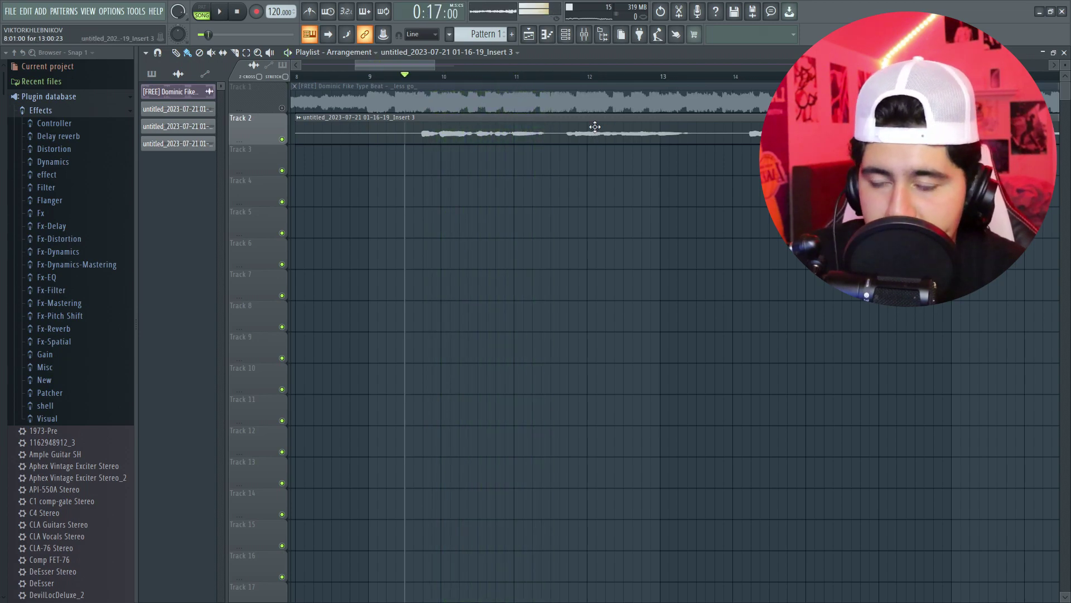
Route the vocal clip to mixer track 2 (THE YEAT PRESET) and test playback.
double_click(585, 132)
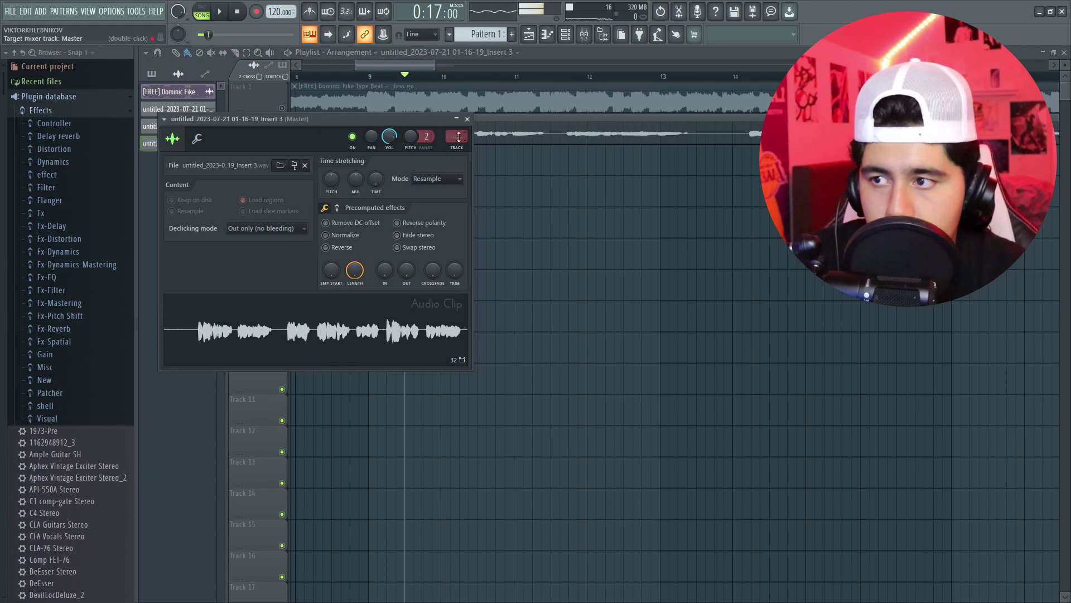
left_click(466, 119)
key("space")
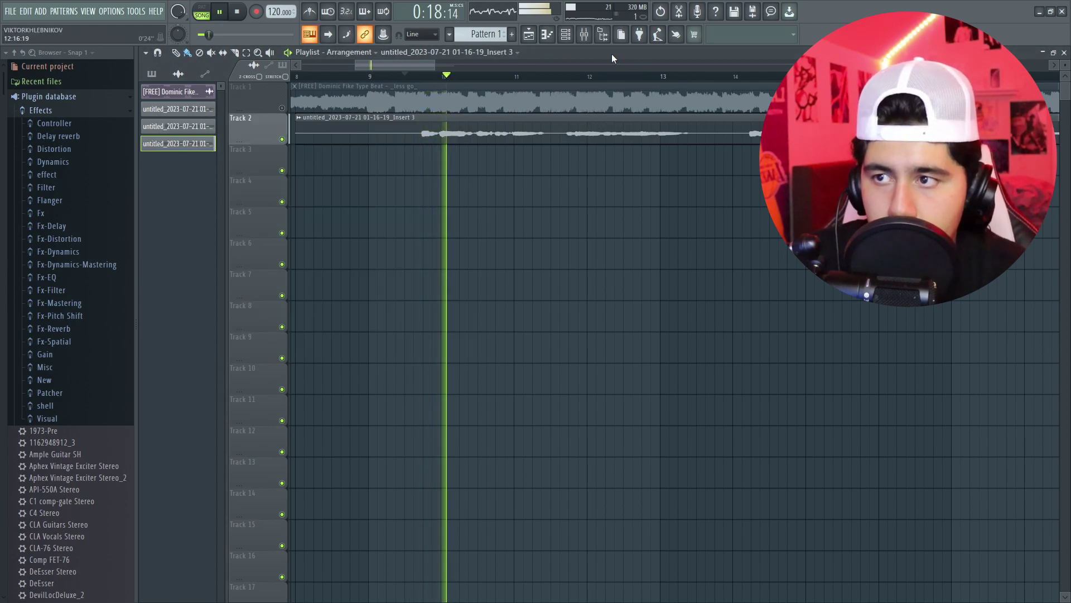
scroll(437, 138, "down", 2, "ctrl")
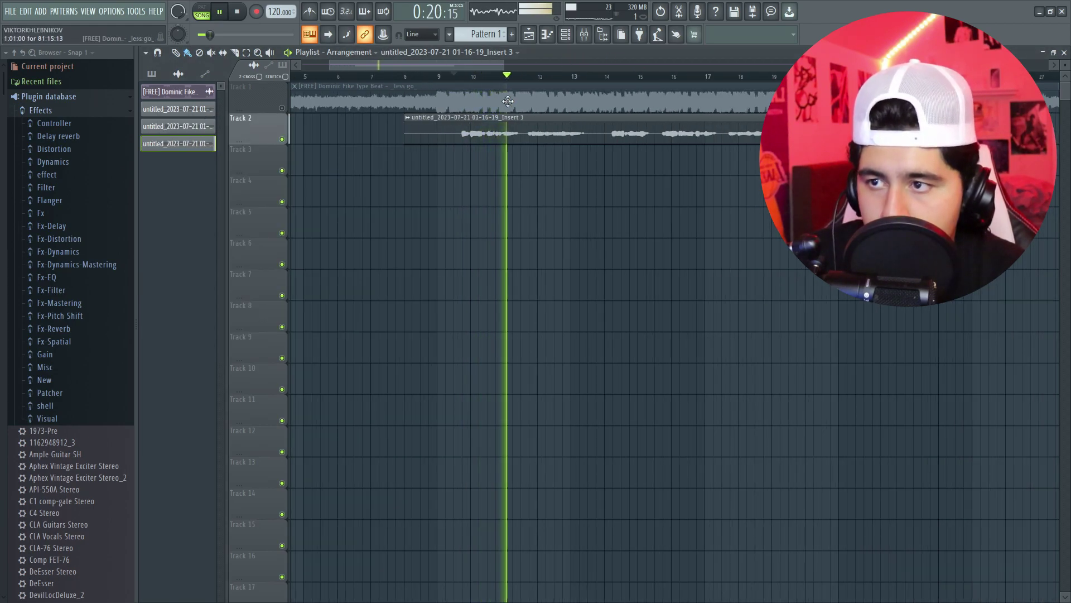
key("space")
scroll(464, 75, "up", 2)
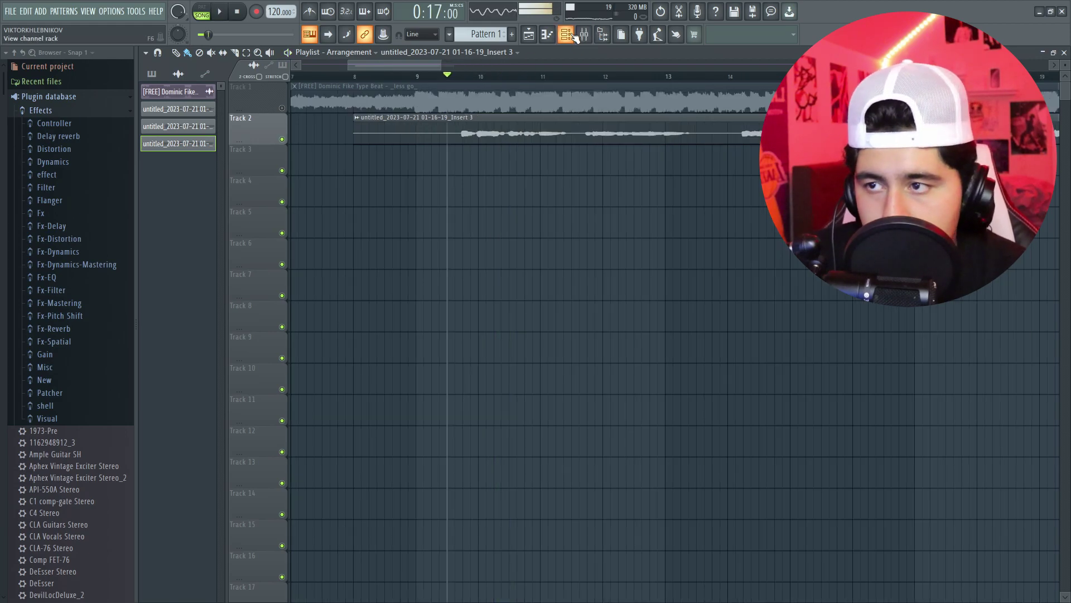
Check Auto-Tune on THE YEAT PRESET track and play the vocal over the beat.
left_click(584, 34)
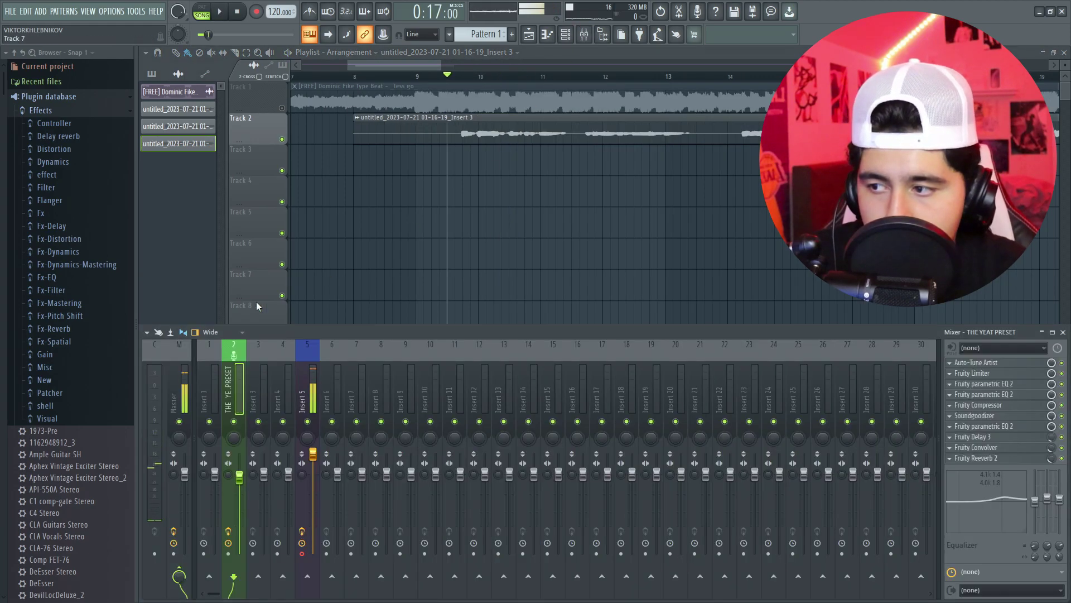
left_click(974, 363)
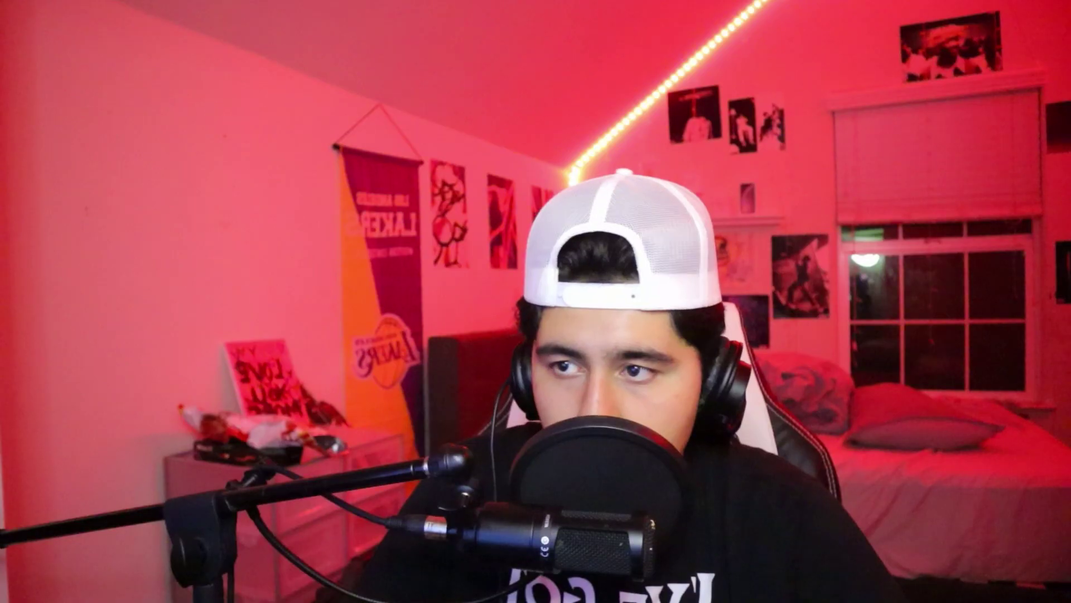
left_click(745, 102)
key("space")
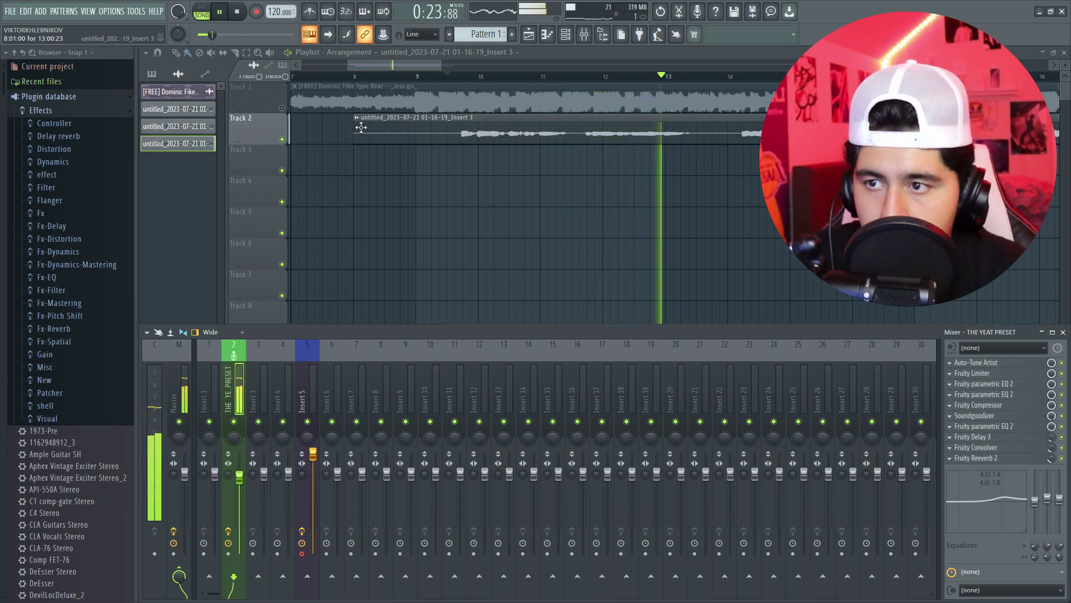
key("space")
key("F9")
double_click(360, 127)
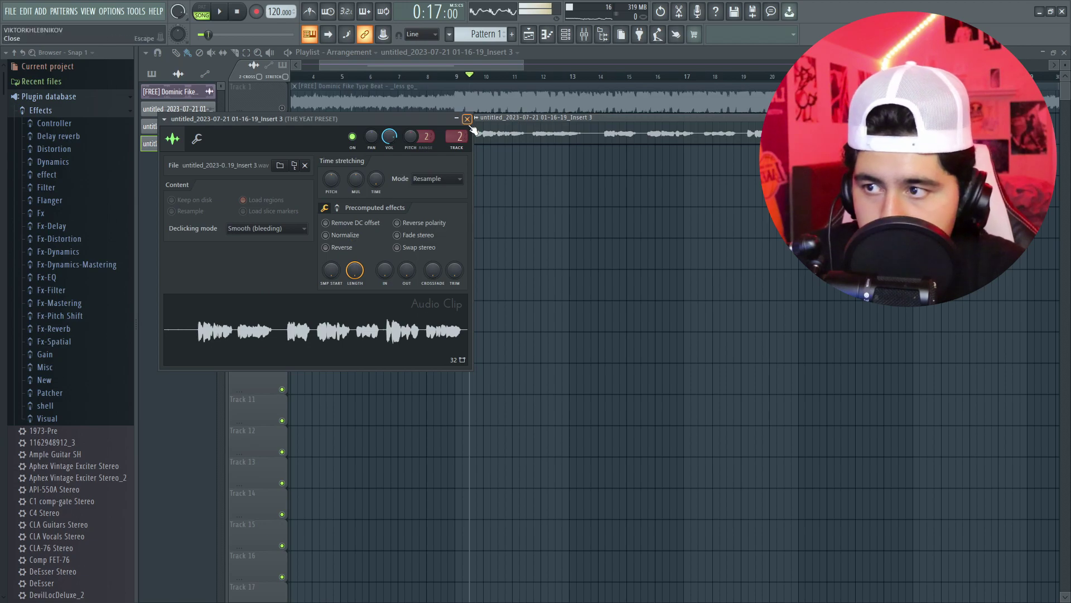
left_click(467, 119)
scroll(502, 251, "up", 3)
Play the tuned vocal over the beat, following playback past bar 18.
key("space")
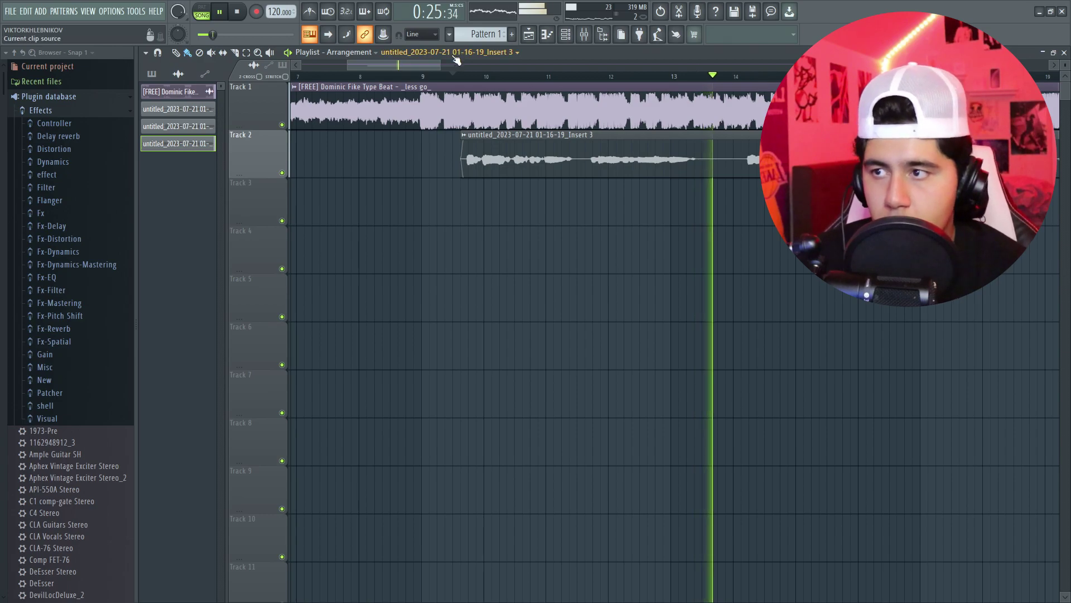
left_click_drag(426, 63, 453, 60)
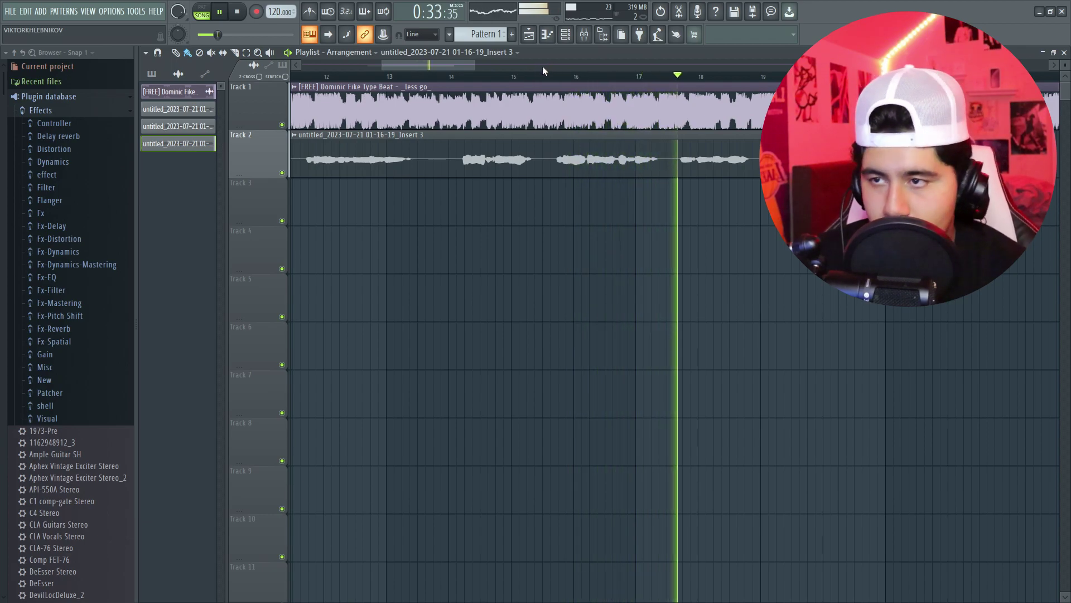
scroll(541, 76, "down", 3)
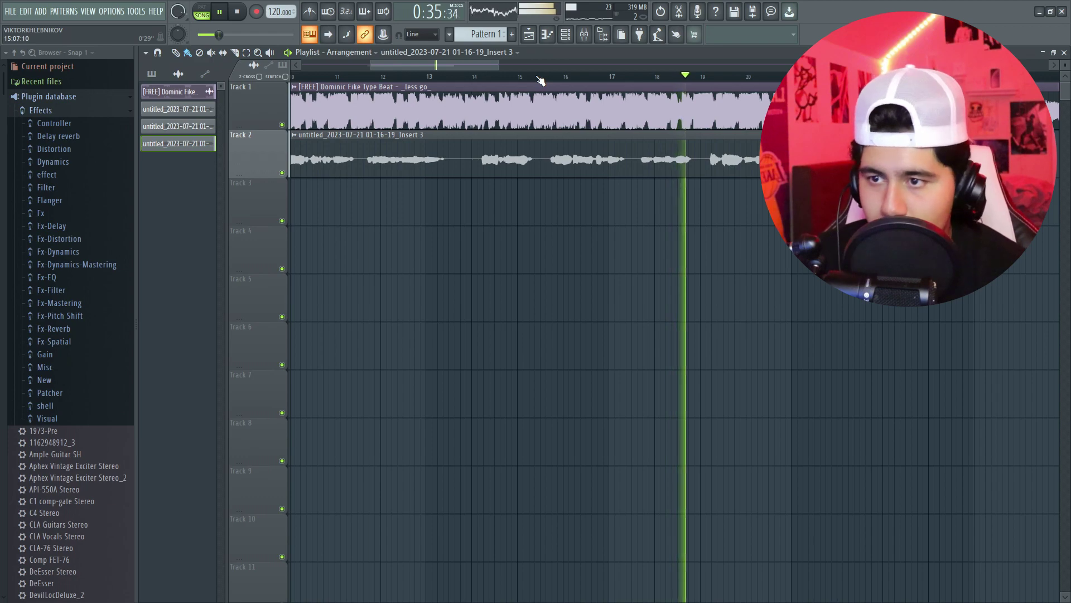